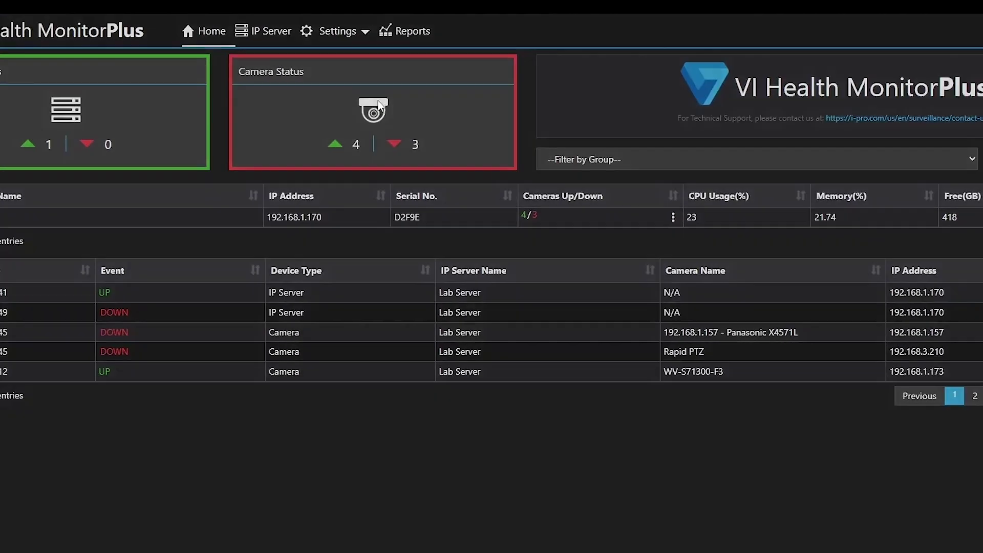
# Review the camera details, sort the cameras by up/down status in both directions, and close the details
pyautogui.click(379, 108)
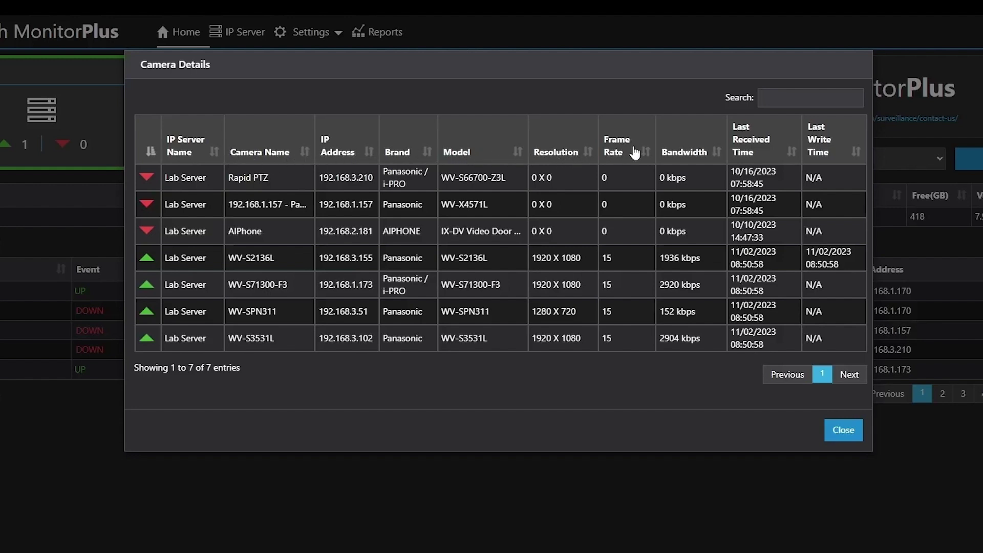
pyautogui.click(150, 152)
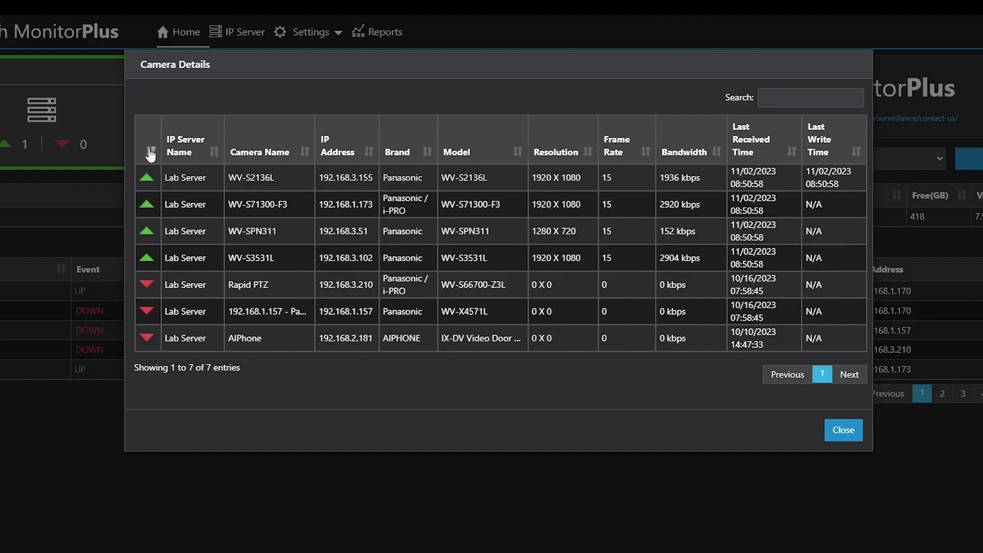
pyautogui.click(150, 152)
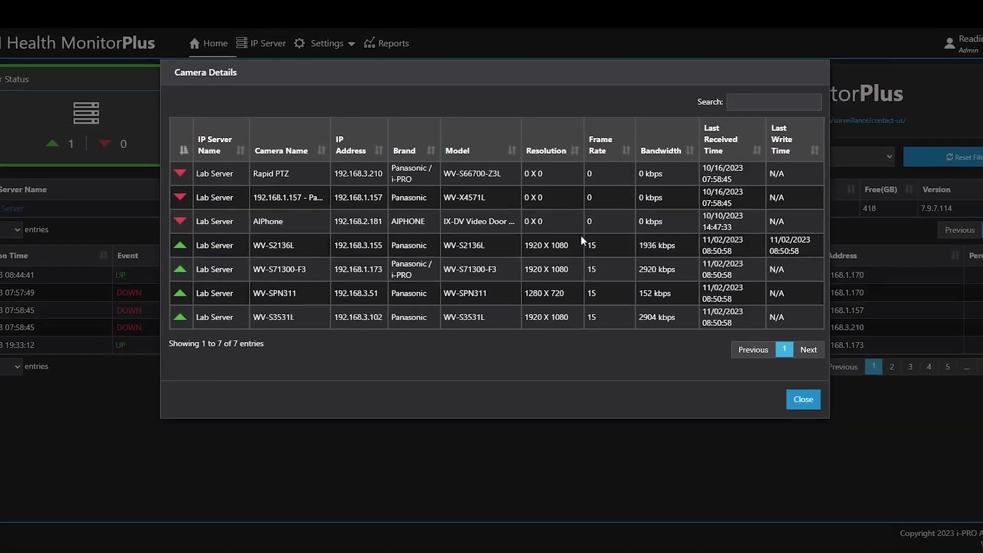
pyautogui.click(803, 399)
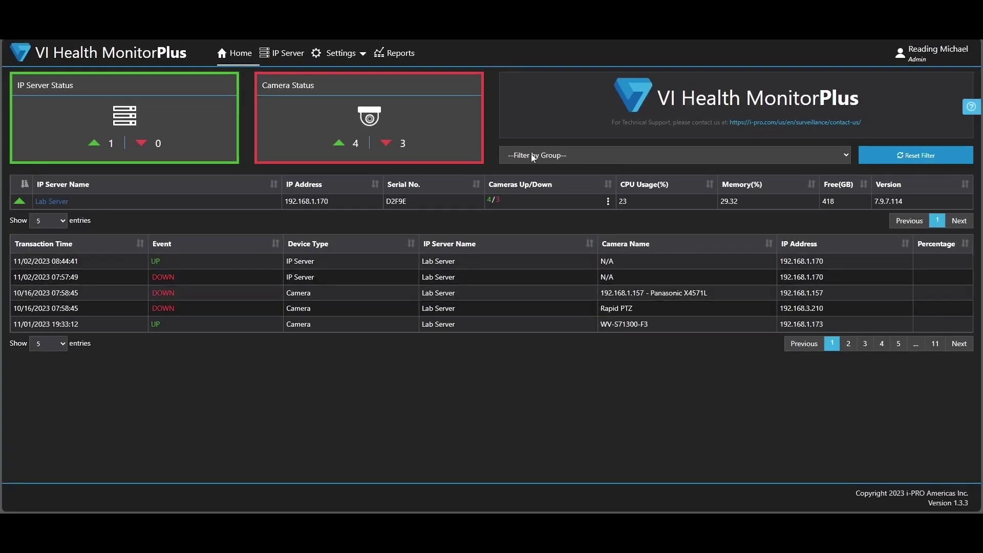
# Filter the dashboard by the Home Lab group, and reset the filter
pyautogui.click(721, 157)
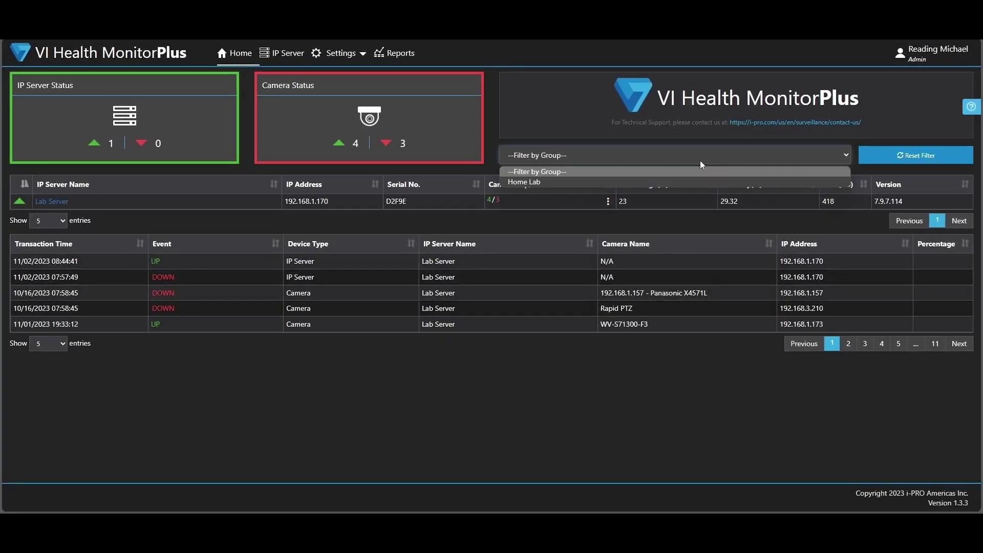
pyautogui.click(532, 183)
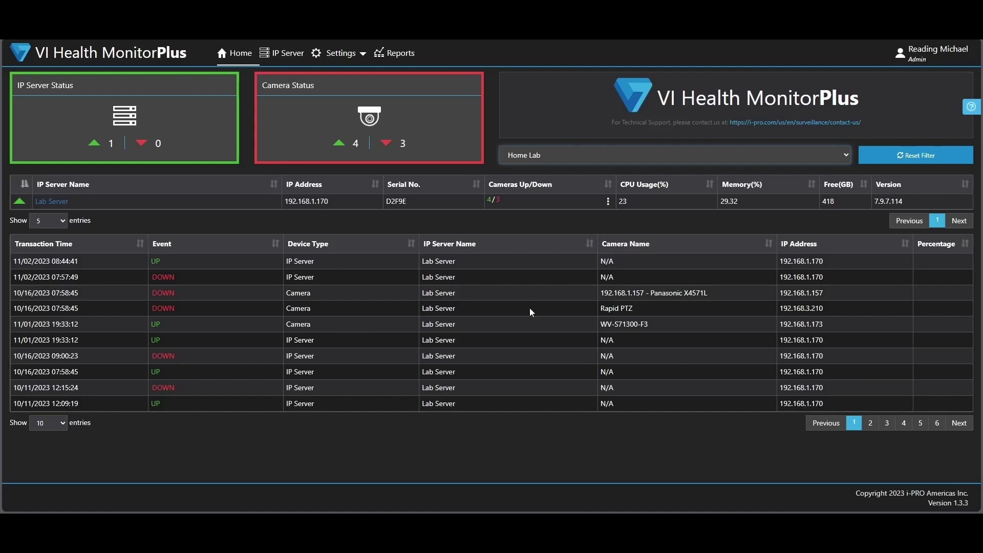
pyautogui.click(896, 156)
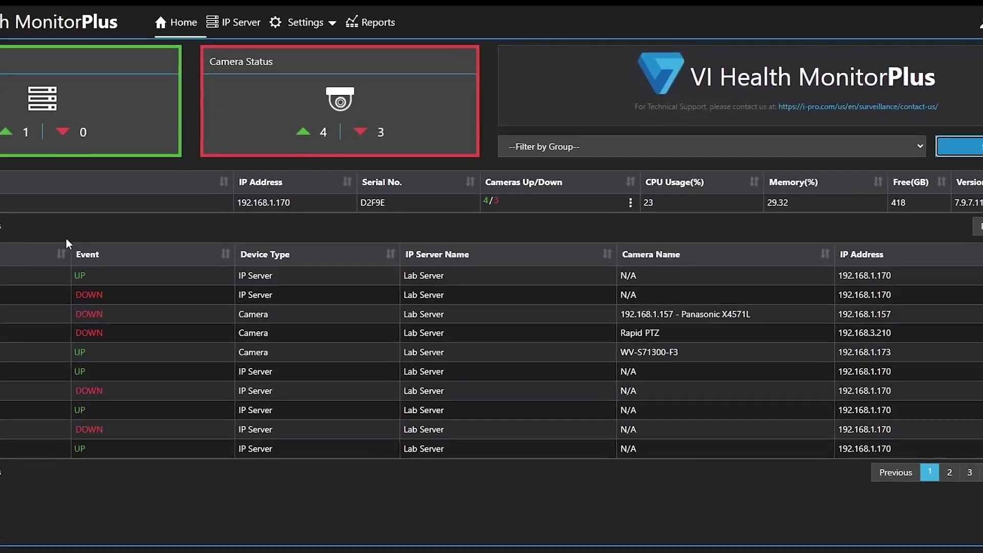
# Examine Lab Server's performance graphs and their hours-ago and time-interval options, and close the graphs
pyautogui.click(2, 203)
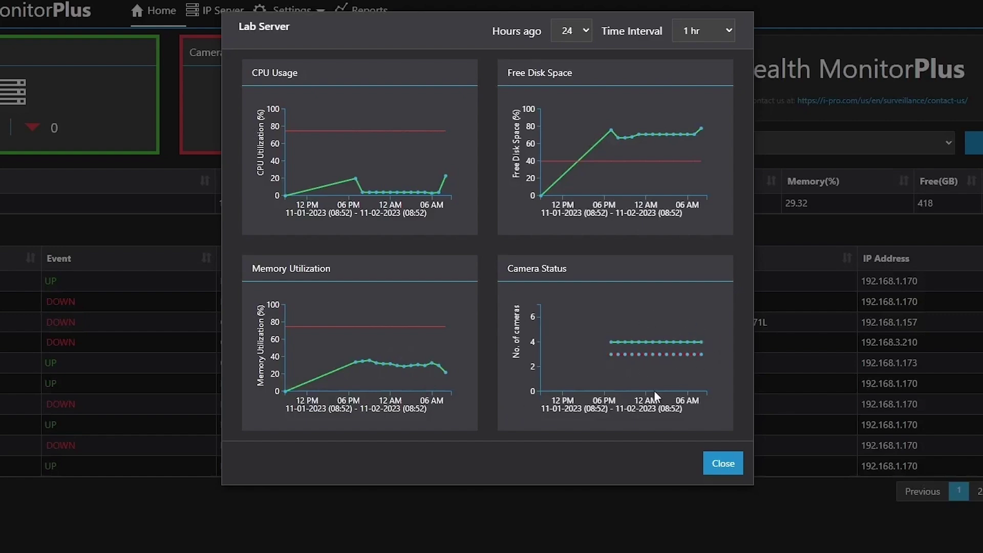
pyautogui.click(570, 31)
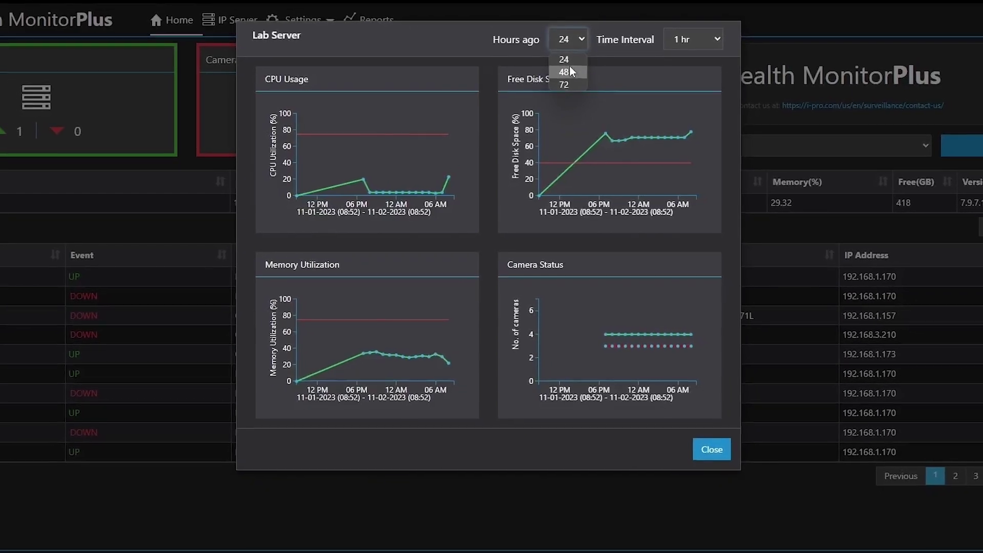
pyautogui.click(477, 36)
pyautogui.click(707, 46)
pyautogui.click(698, 52)
pyautogui.click(684, 417)
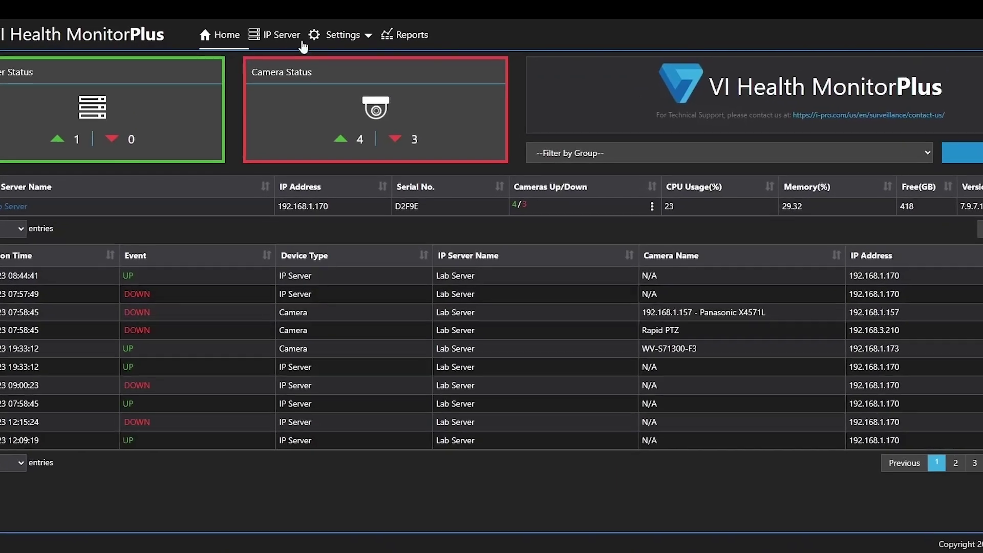
# Open Lab Server's settings in the IP server list and create a new group named Testing Servers
pyautogui.click(272, 28)
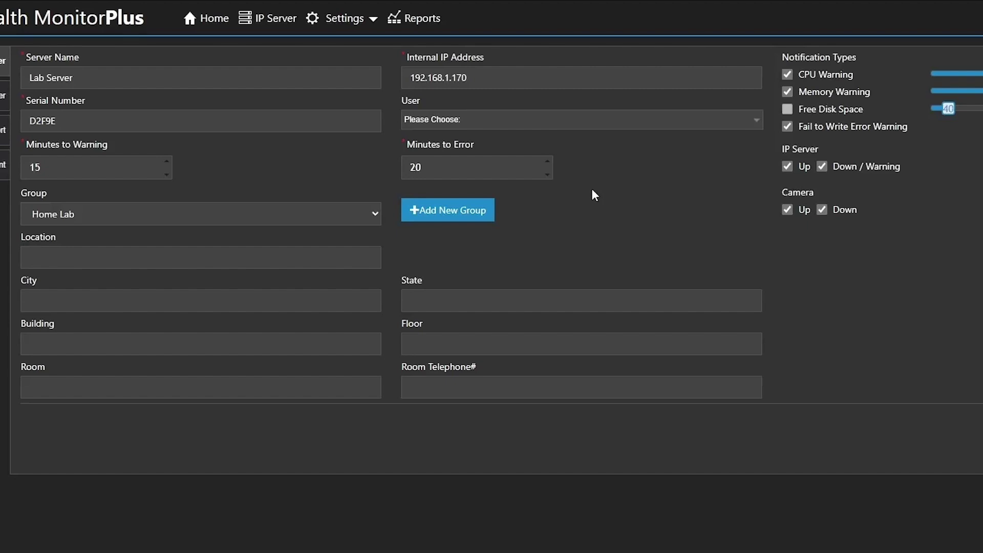
pyautogui.click(111, 215)
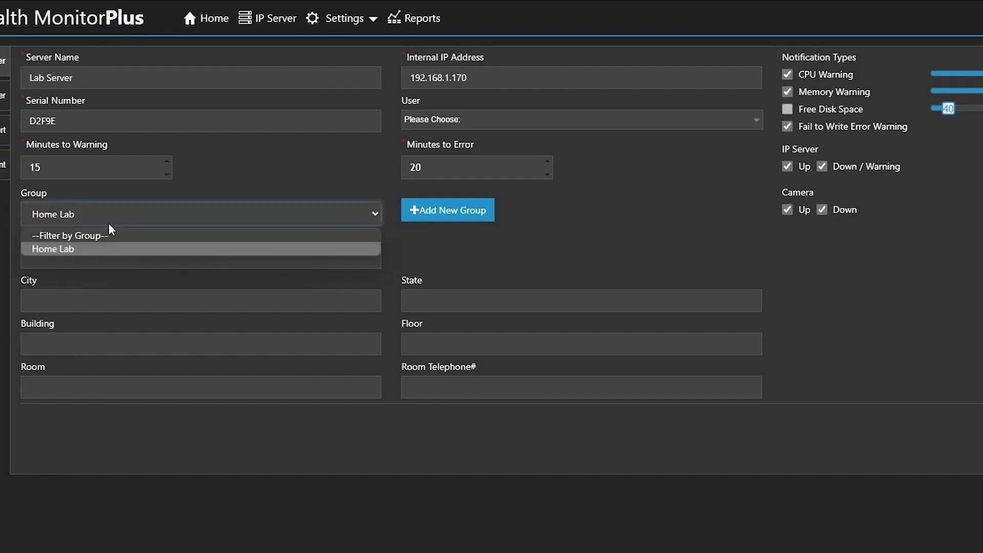
pyautogui.click(102, 234)
pyautogui.click(105, 224)
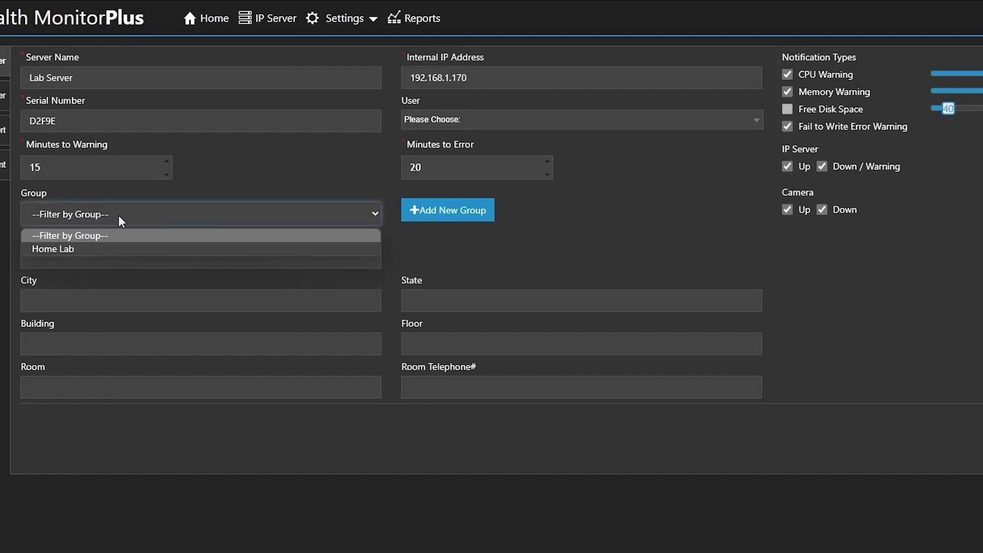
pyautogui.click(454, 210)
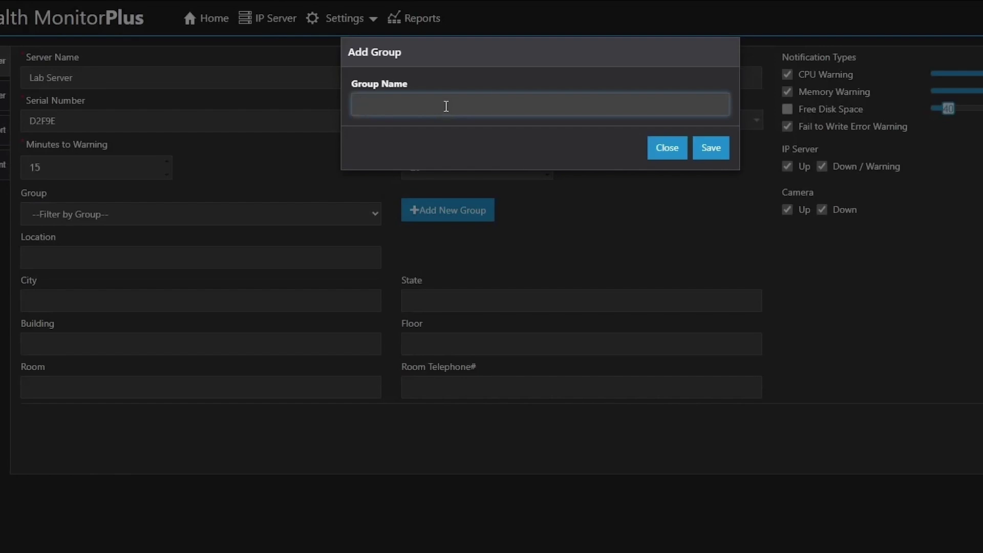
pyautogui.write('Testing Servers')
pyautogui.click(712, 159)
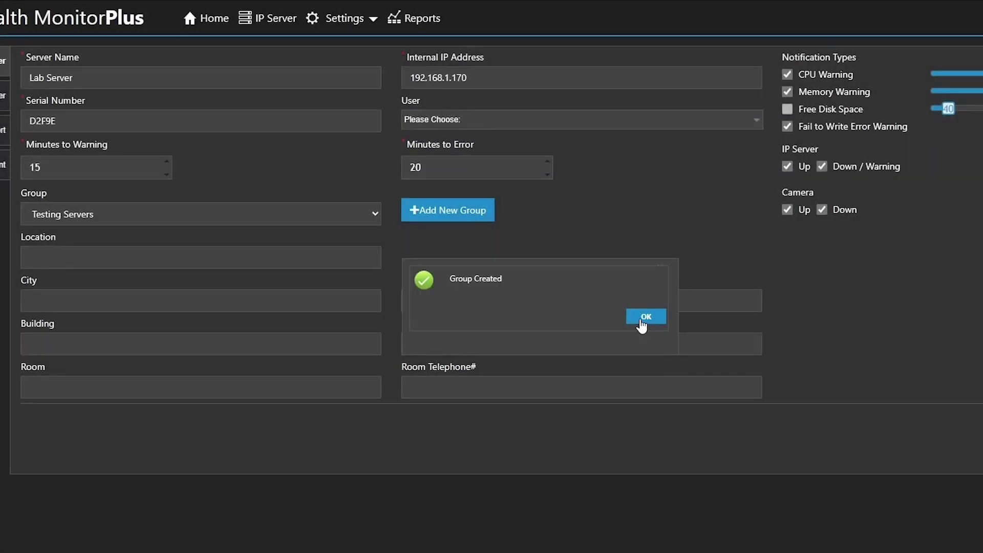
pyautogui.click(643, 318)
# Assign Lab Server to the Testing Servers group and save the server update
pyautogui.click(285, 215)
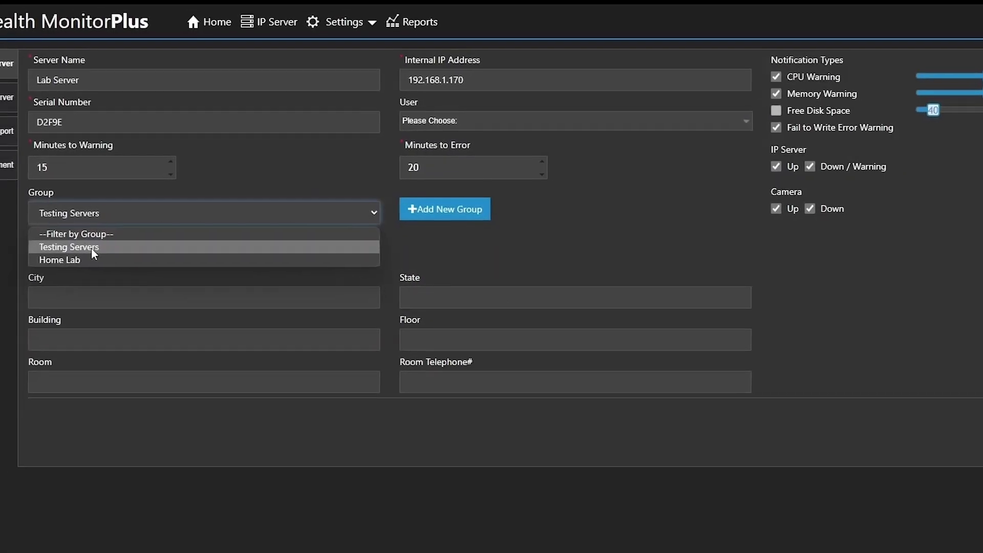
pyautogui.click(91, 248)
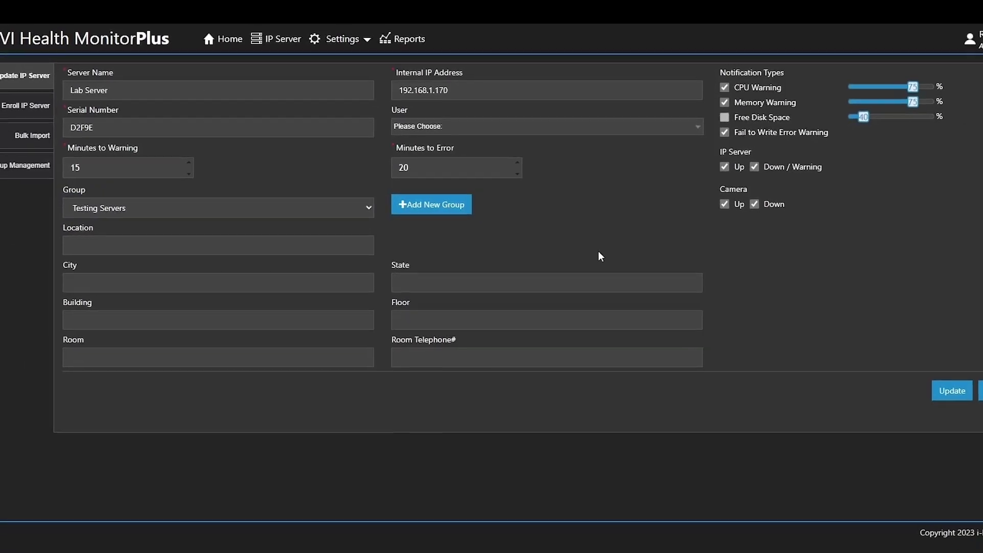
pyautogui.click(951, 391)
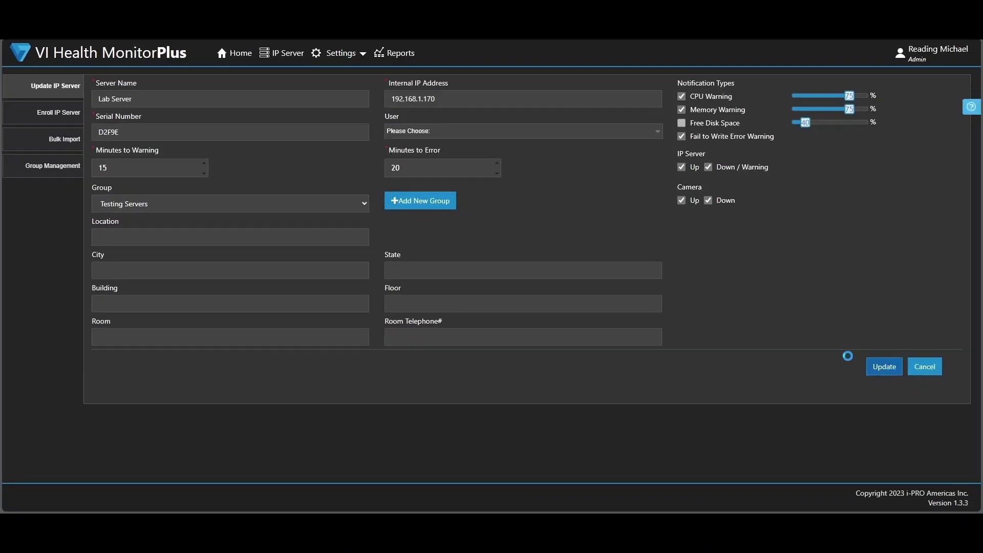
pyautogui.click(573, 283)
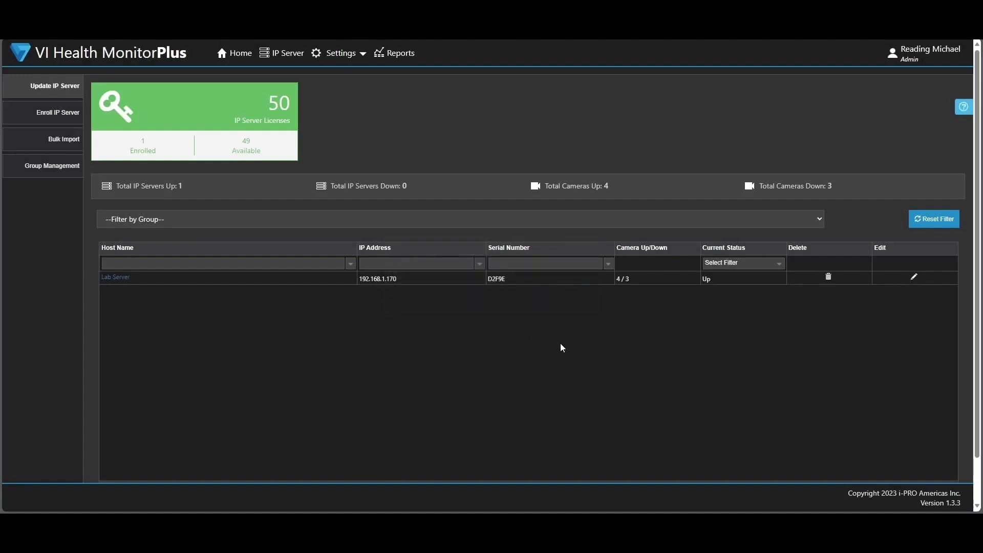
# Filter the home dashboard by the Testing Servers group and by the Home Lab group to compare them
pyautogui.click(231, 53)
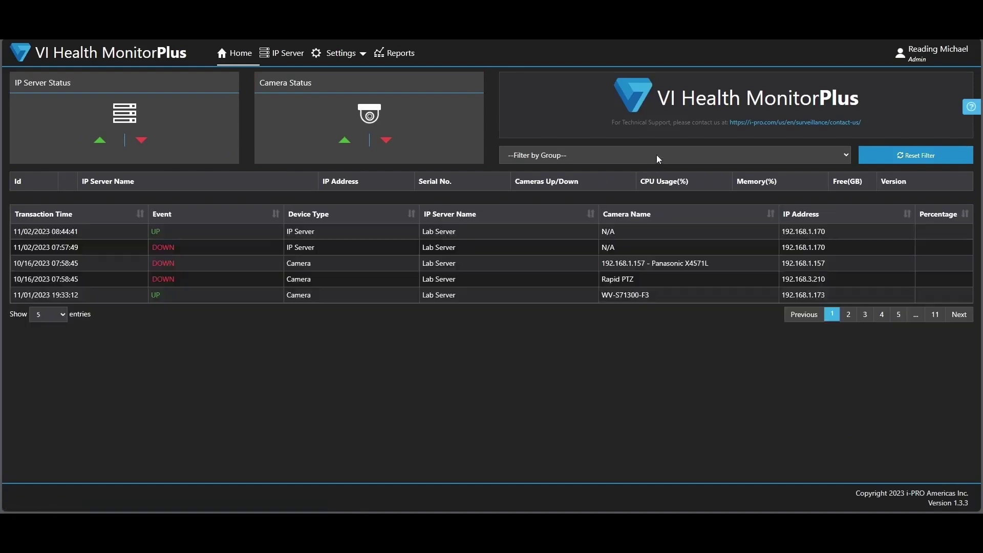
pyautogui.click(657, 155)
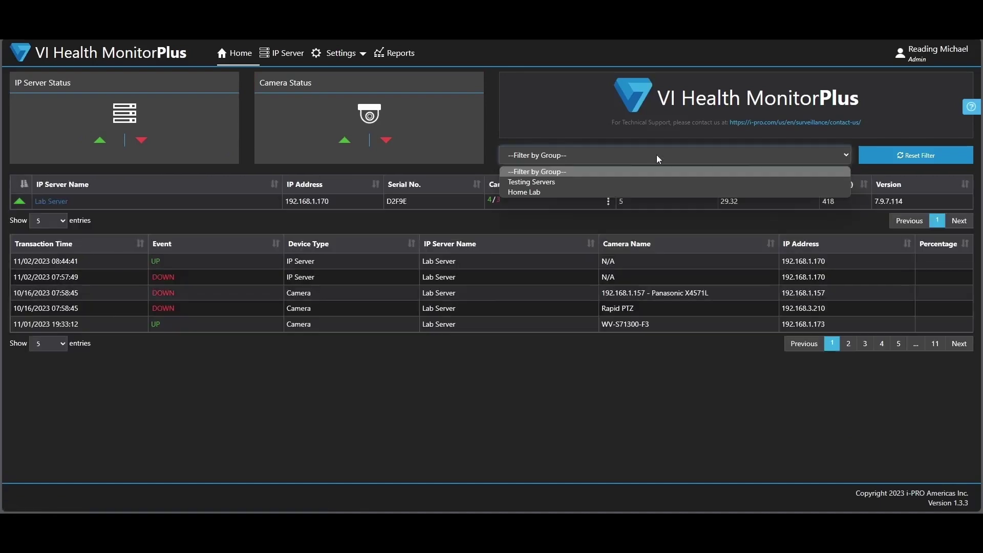
pyautogui.click(533, 183)
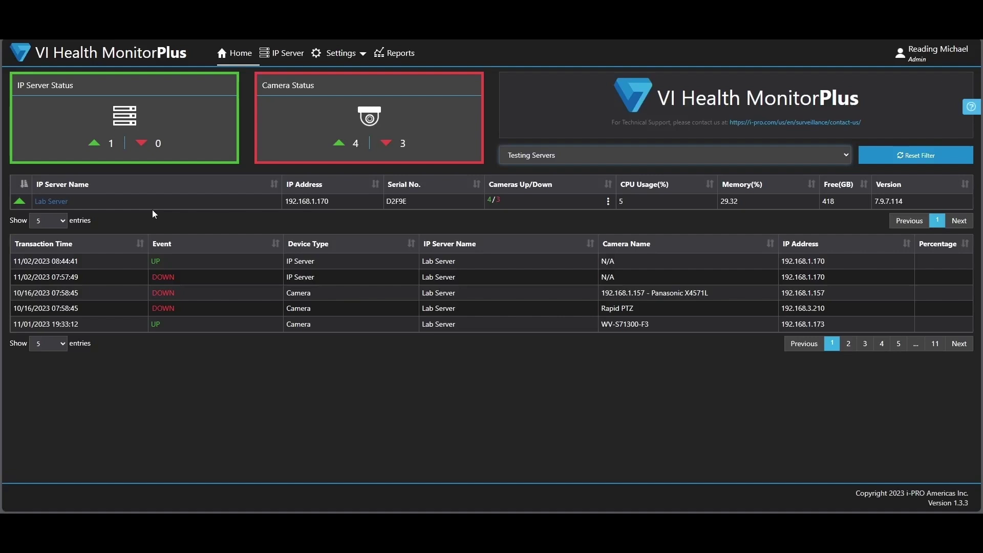
pyautogui.click(591, 158)
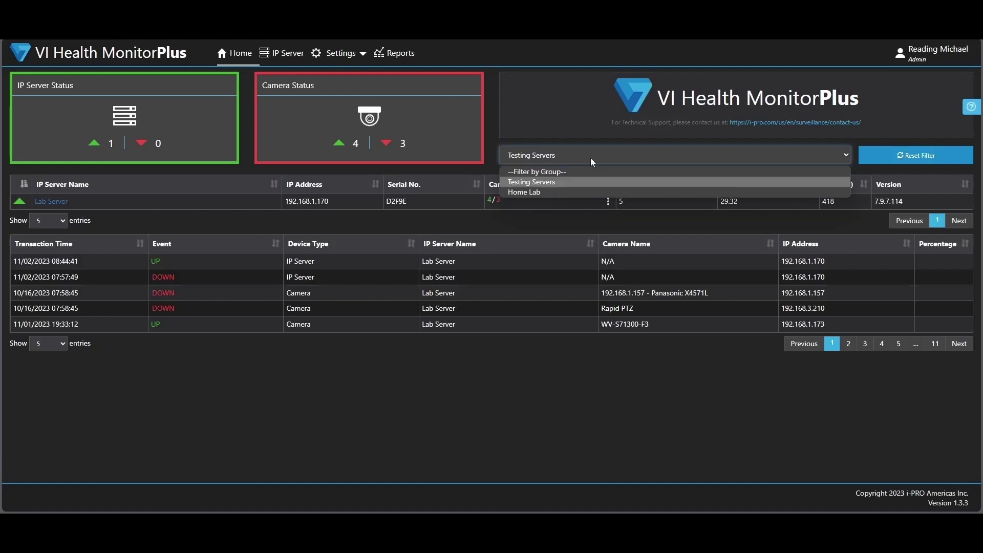
pyautogui.click(535, 193)
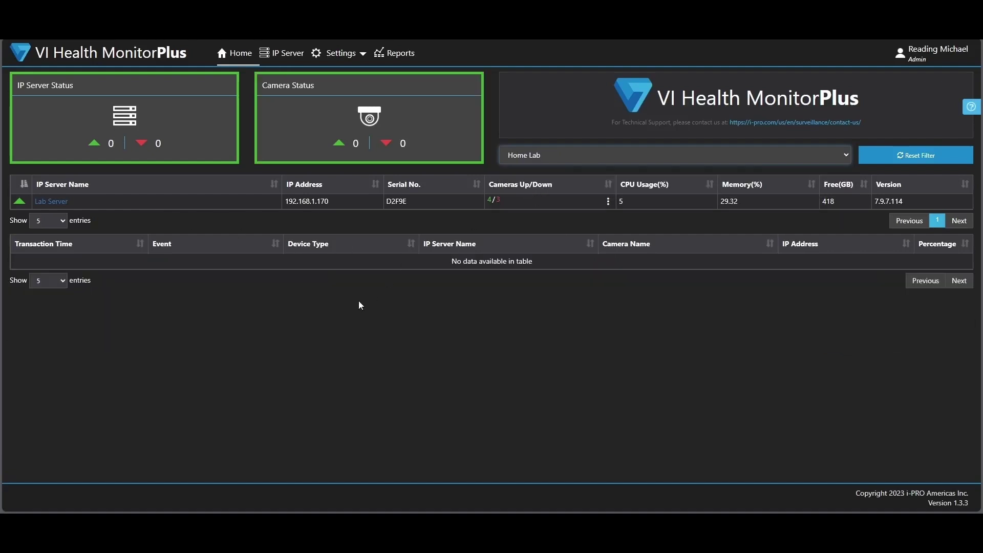